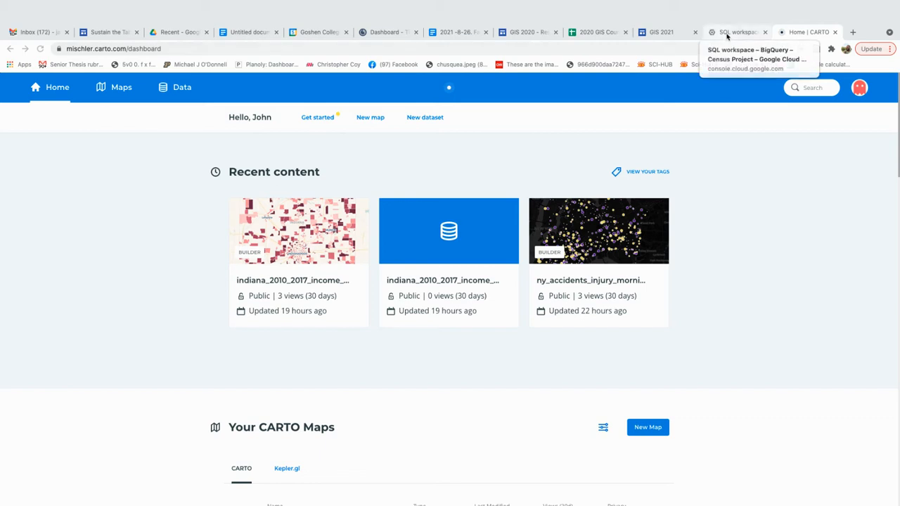
Step: Copy the full SQL code comparing 2010 and 2017 income for all Indiana census block groups from the GIS 2021 site
click(662, 32)
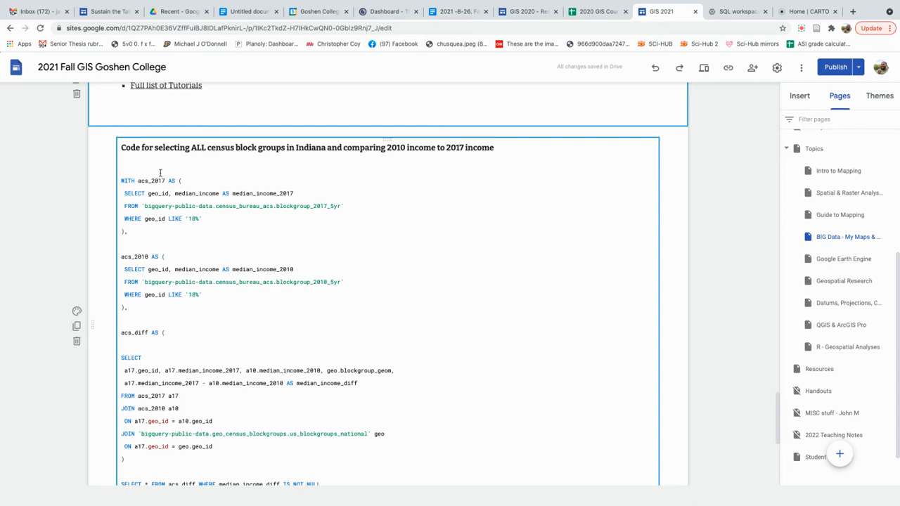
scroll(161, 203, down, 1)
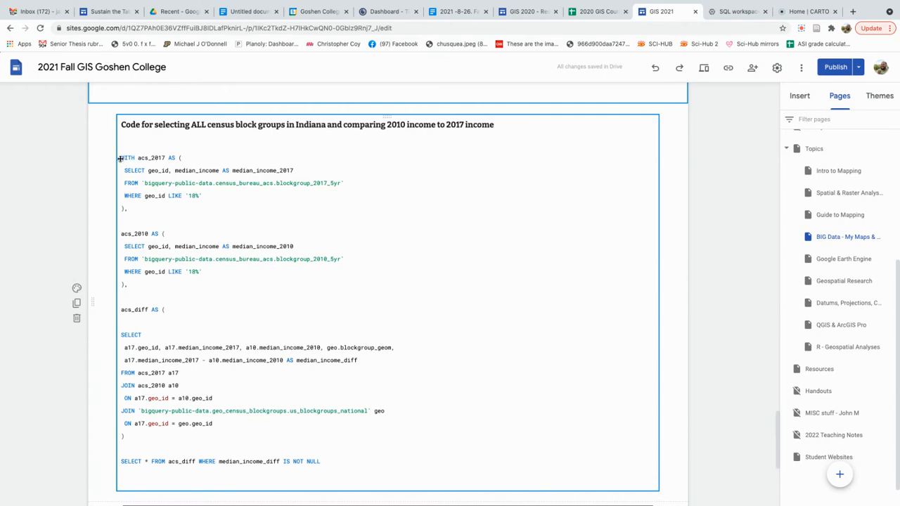
drag(121, 157, 162, 170)
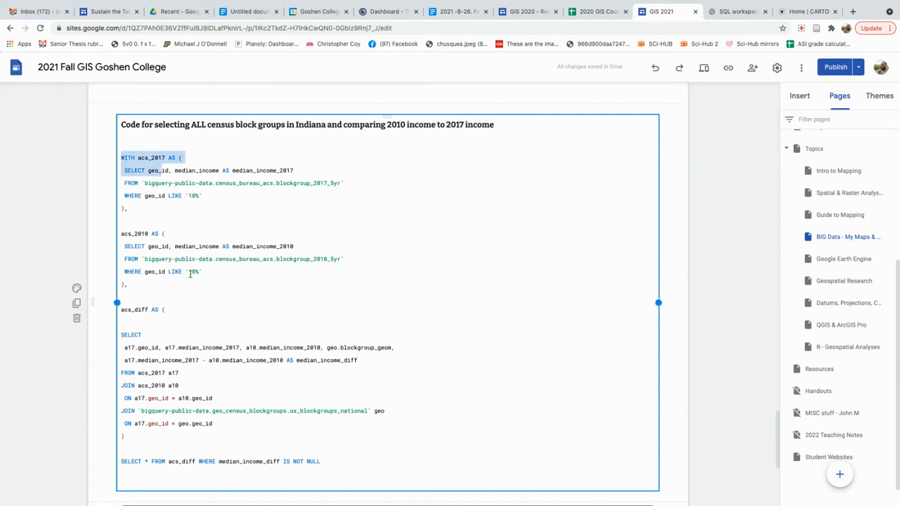
drag(183, 343, 322, 461)
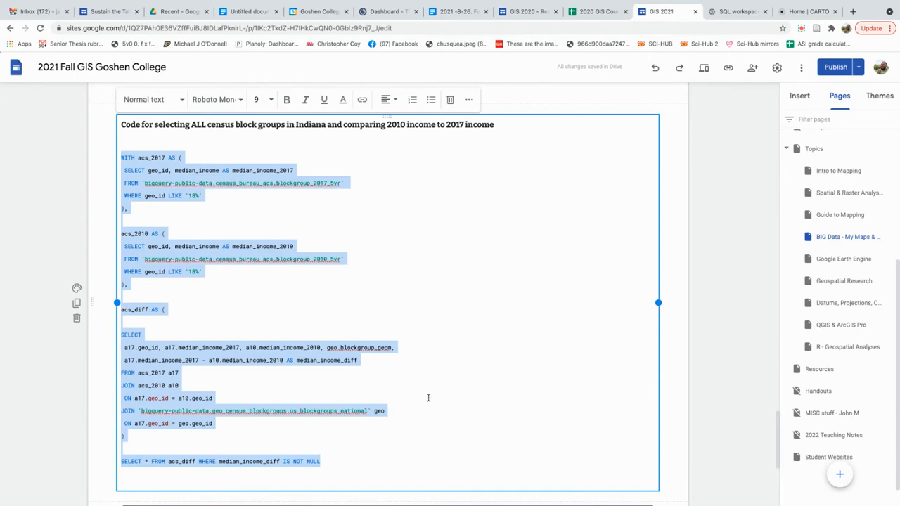
Step: Start a new CARTO dataset from the existing BigQuery connection and paste the copied Indiana income code as its SQL query
click(794, 12)
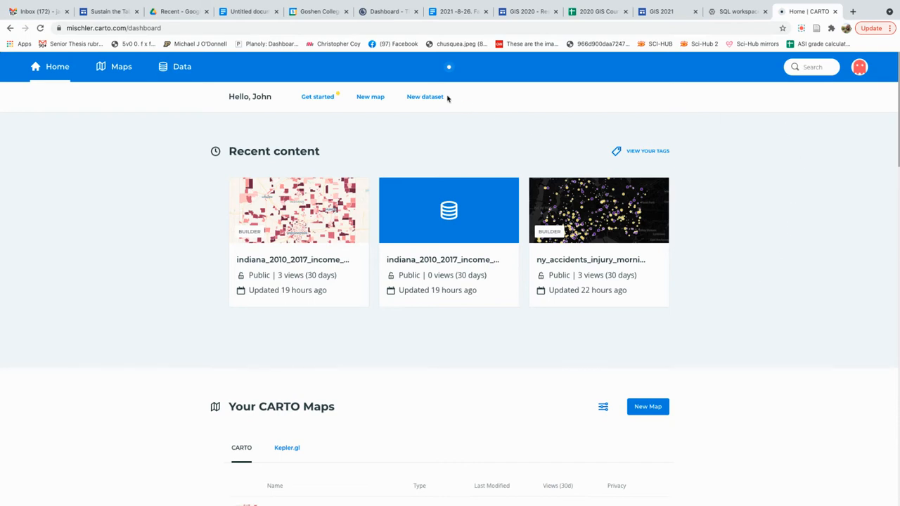
click(422, 98)
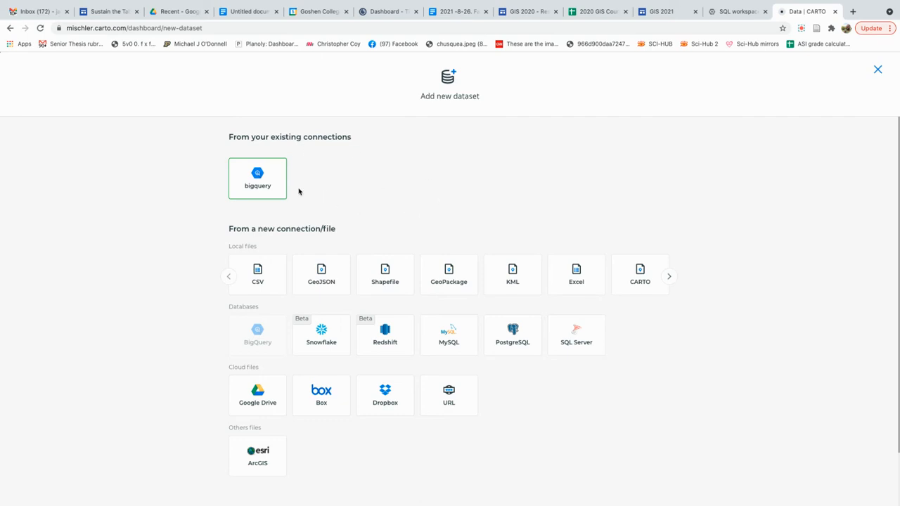
click(257, 182)
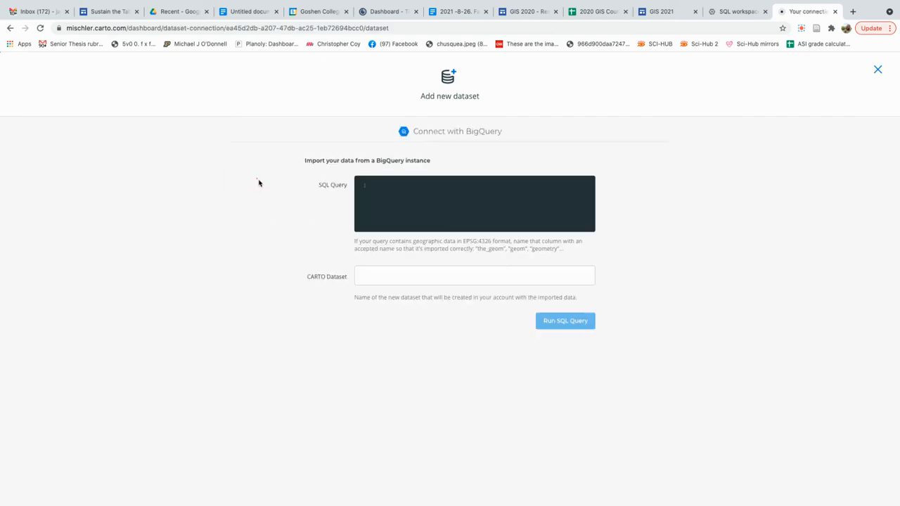
click(402, 188)
key(super+v)
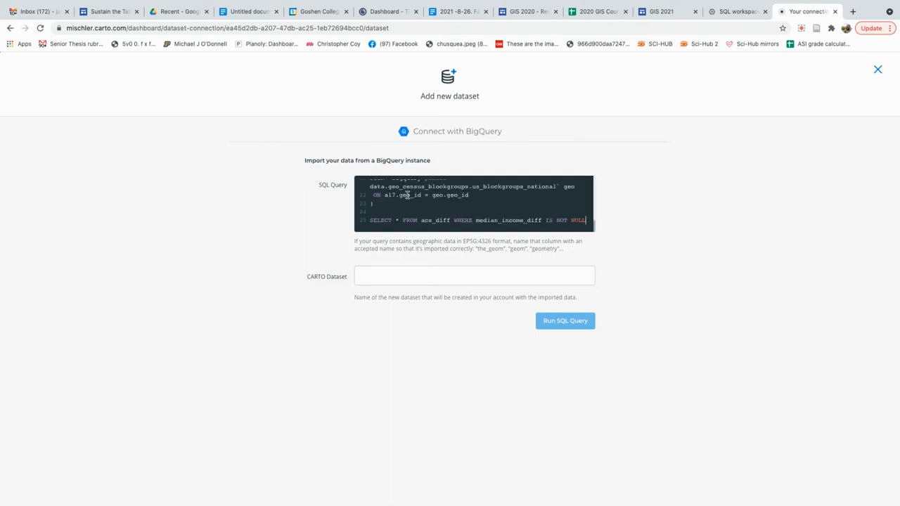
Step: Name the dataset "Indiana census data - NEWWEST", run the SQL query and connect the dataset
click(381, 278)
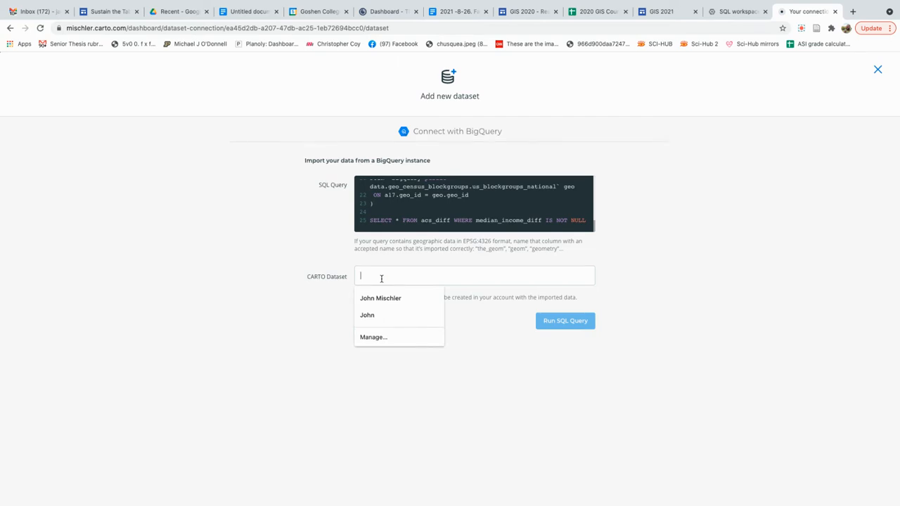
text(Indiana)
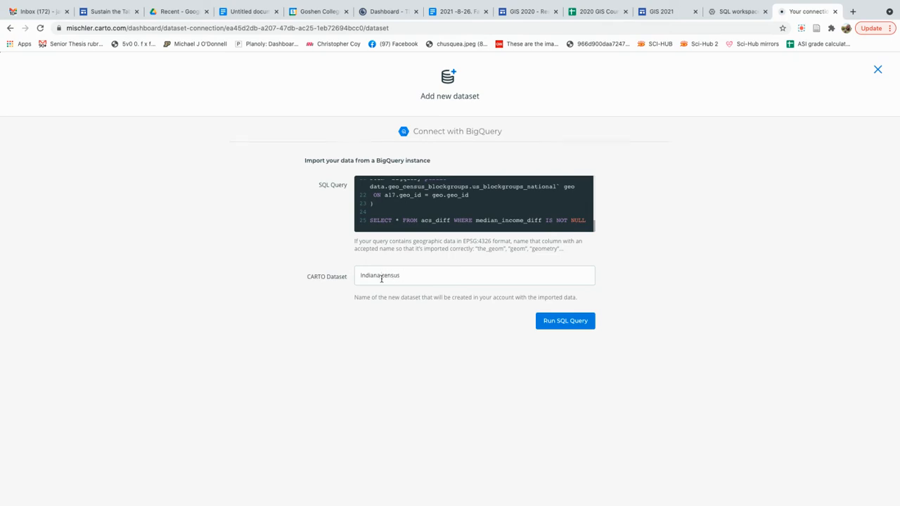
text(census data - NEWWEST)
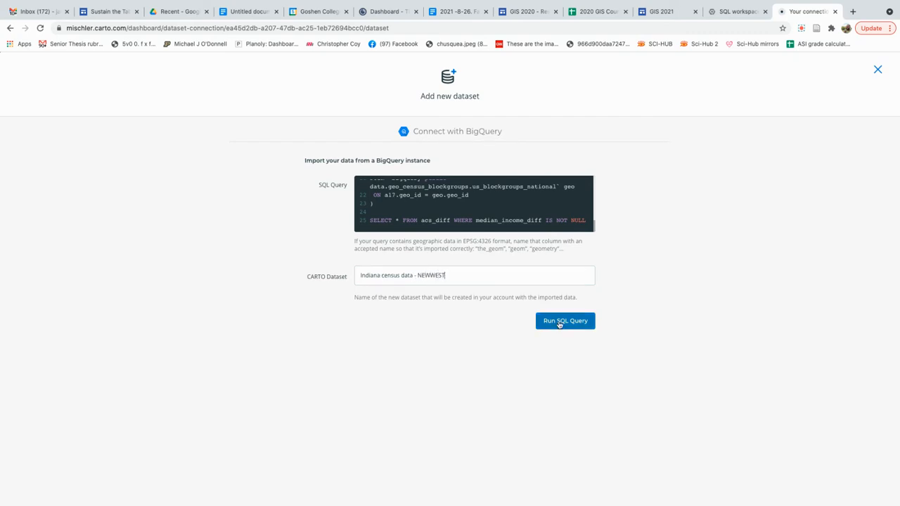
click(559, 323)
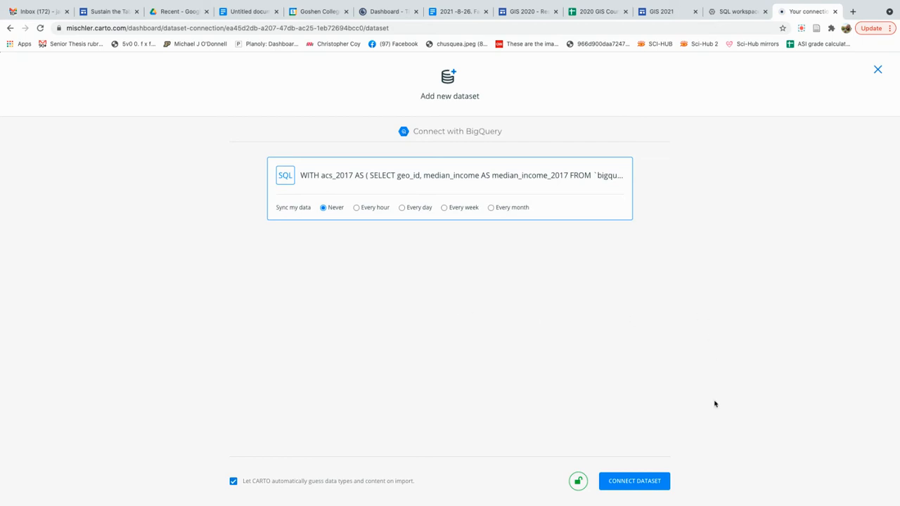
click(628, 484)
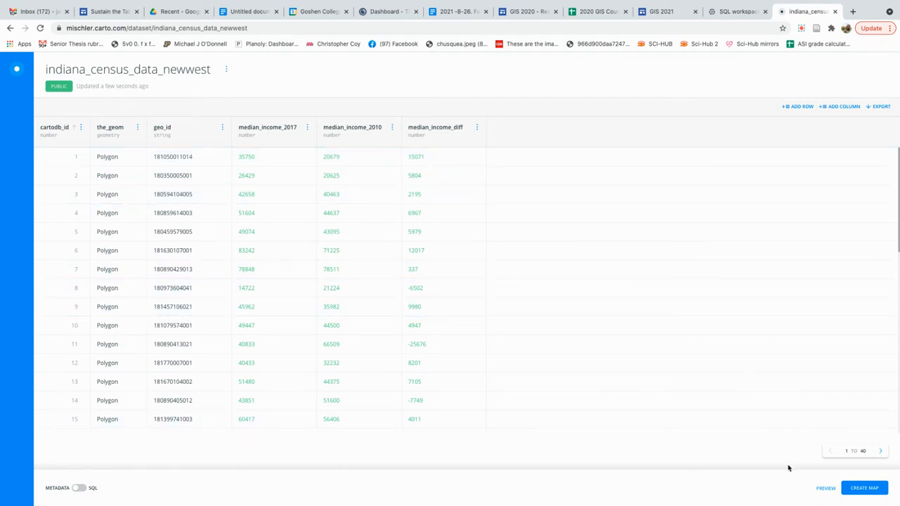
Step: Create a map from the imported Indiana census dataset and inspect its block groups across the state
click(853, 489)
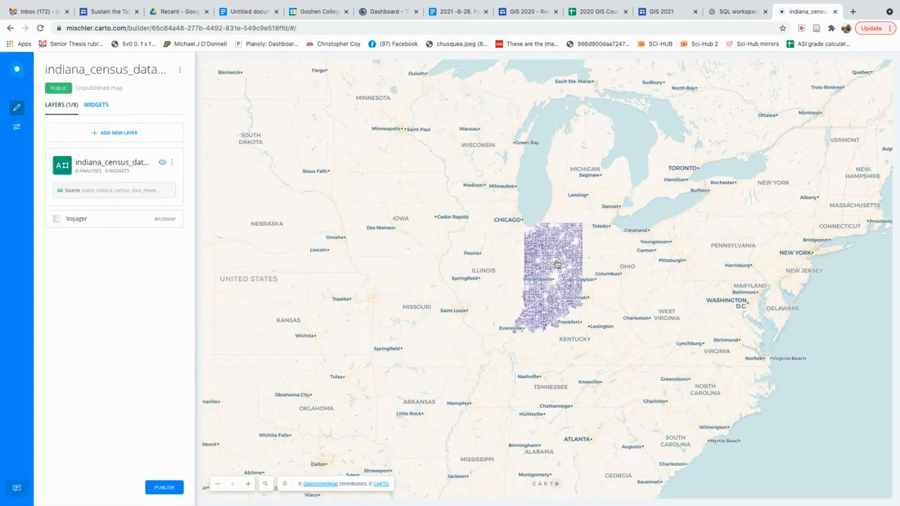
scroll(557, 269, up, 1)
scroll(558, 269, up, 3)
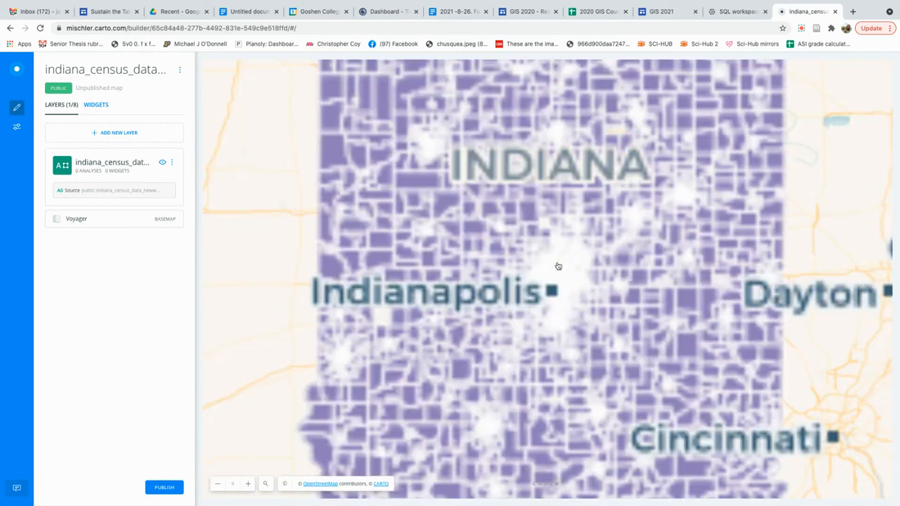
scroll(557, 267, down, 3)
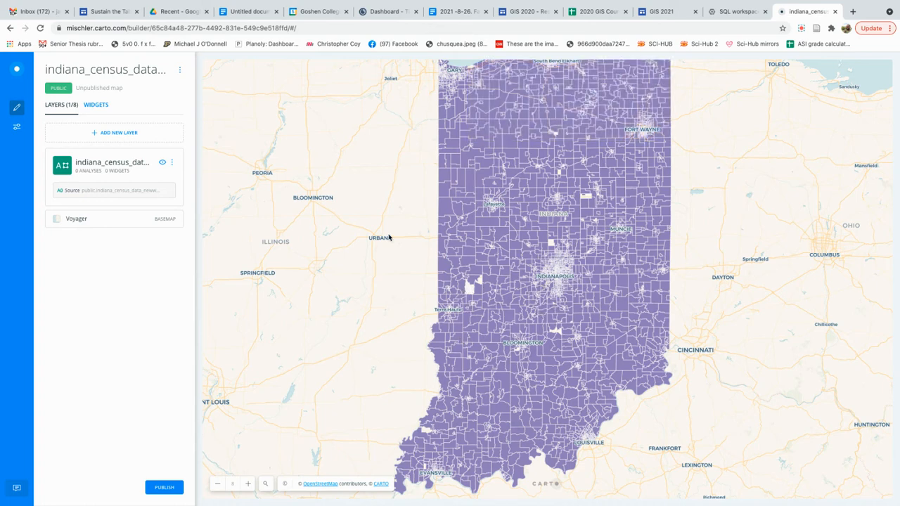
Step: Color the census layer's polygons by the median_income_diff value and reverse the pink-to-dark-red color ramp
click(113, 166)
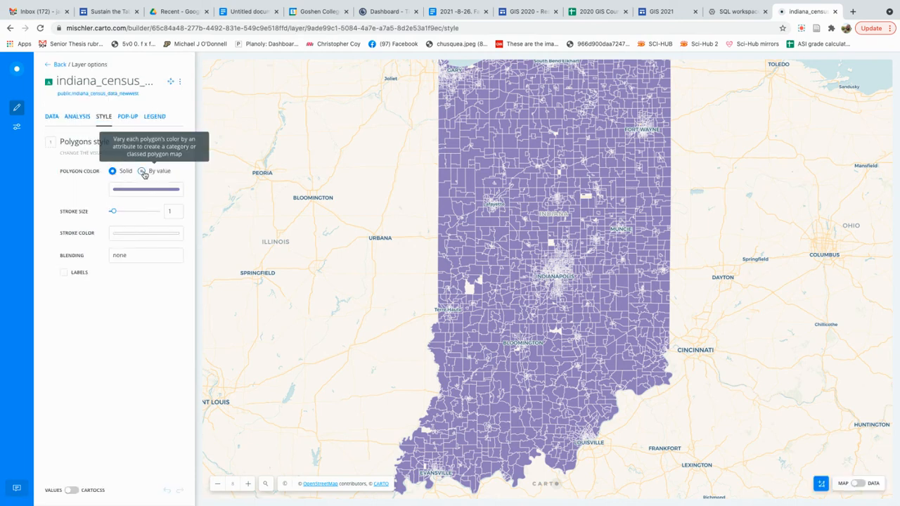
click(143, 173)
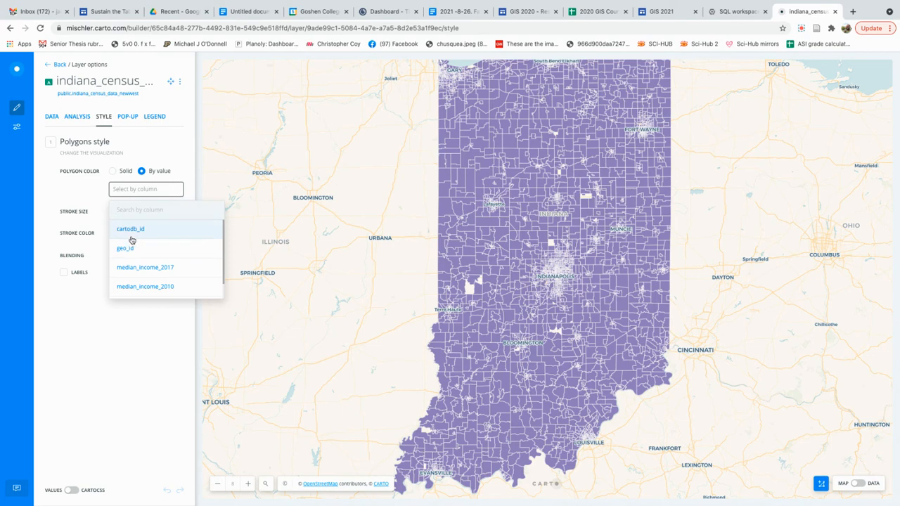
scroll(144, 284, down, 1)
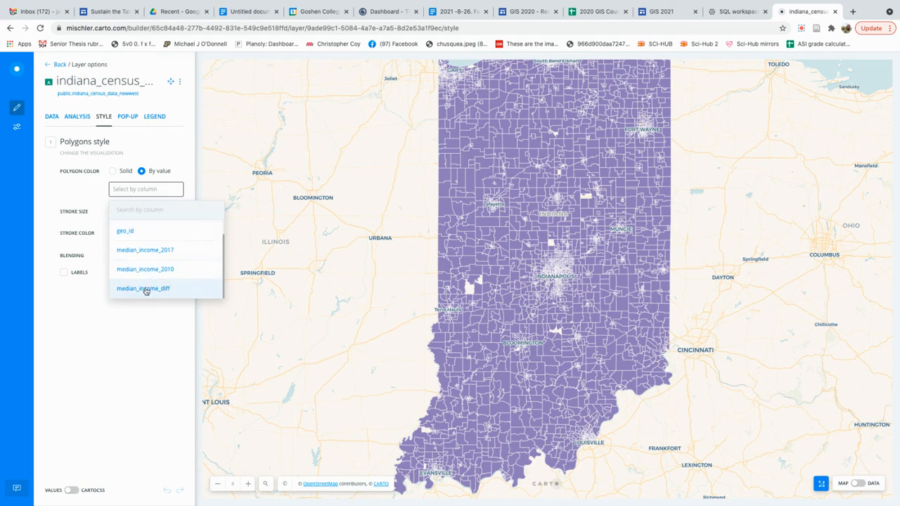
click(145, 287)
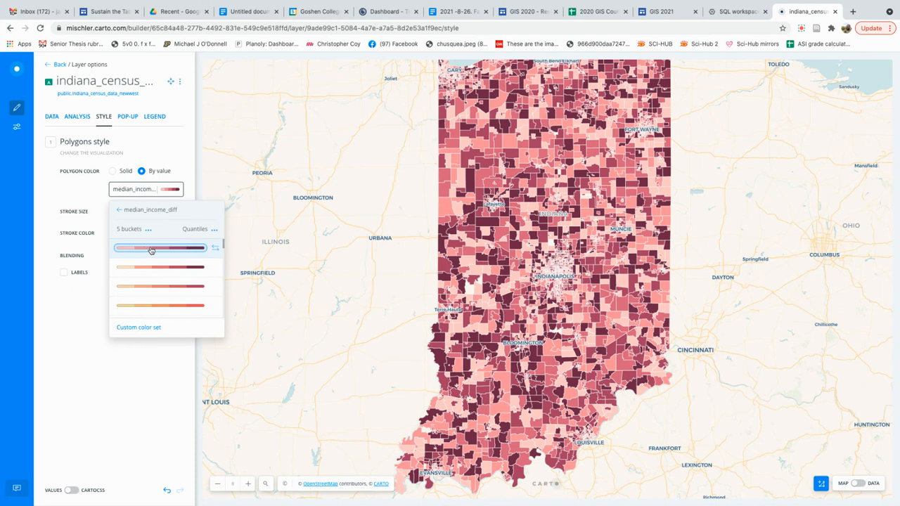
click(217, 248)
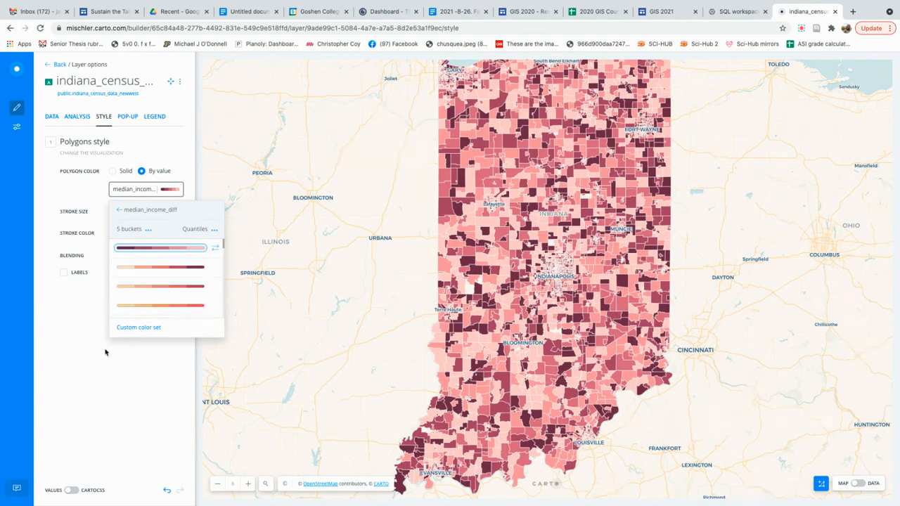
click(93, 379)
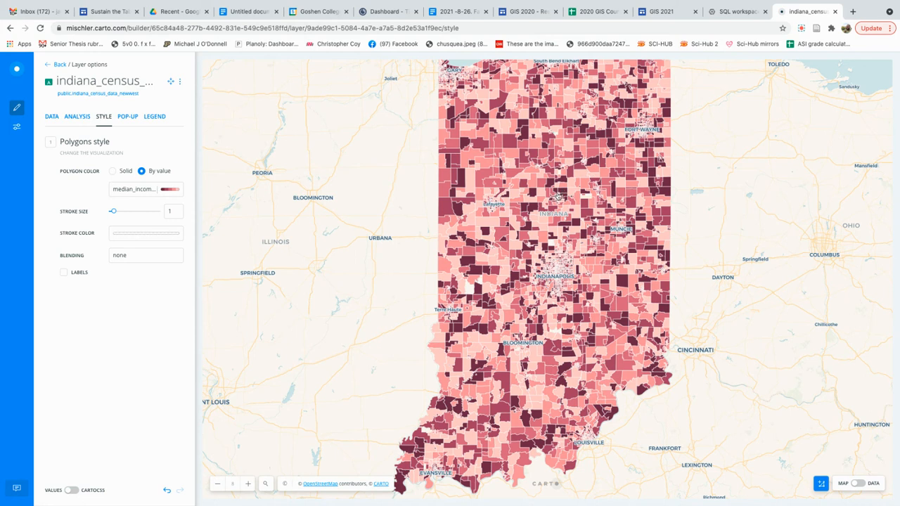
Step: Add a Filter by Column Value analysis to the Indiana census layer
click(76, 118)
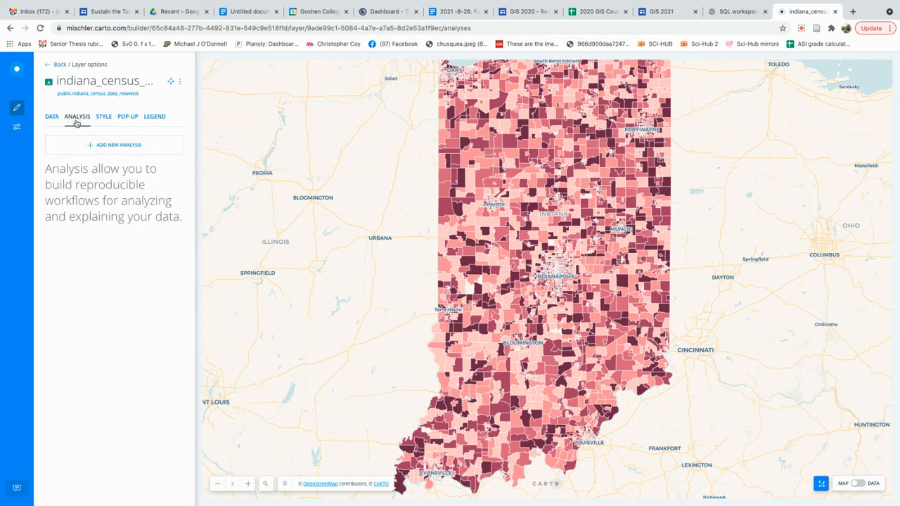
click(100, 143)
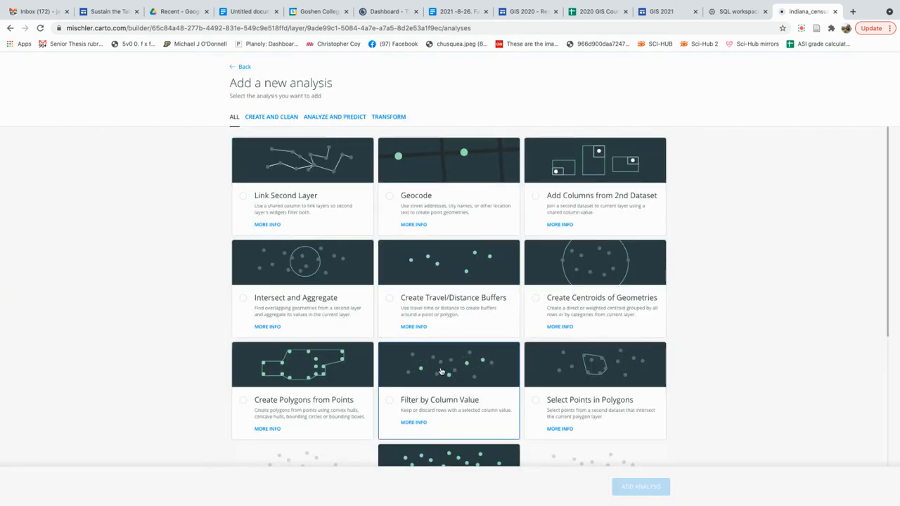
click(441, 371)
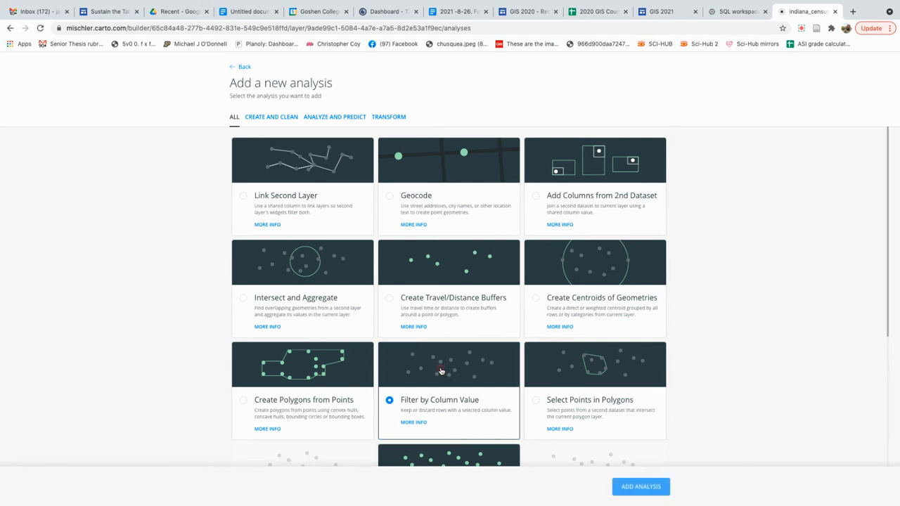
click(641, 487)
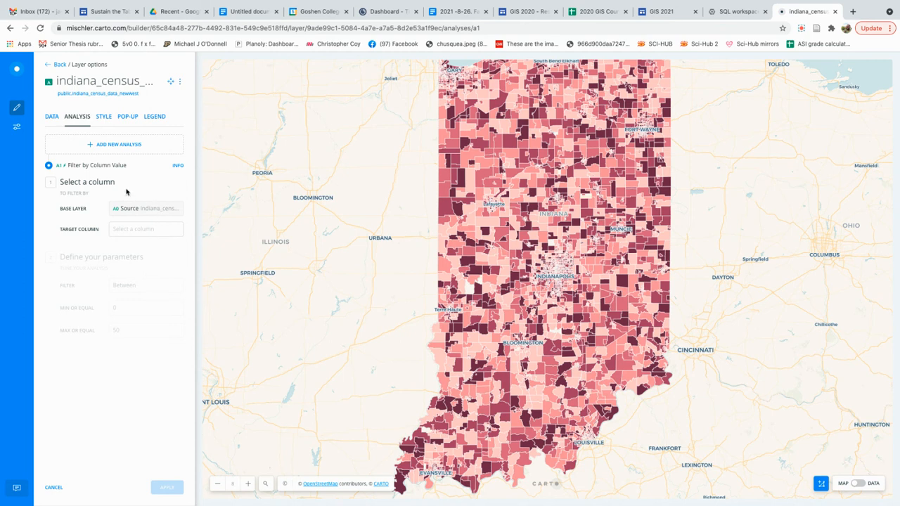
Step: Filter the layer to rows where median_income_diff is less than 0 and apply the analysis
click(117, 229)
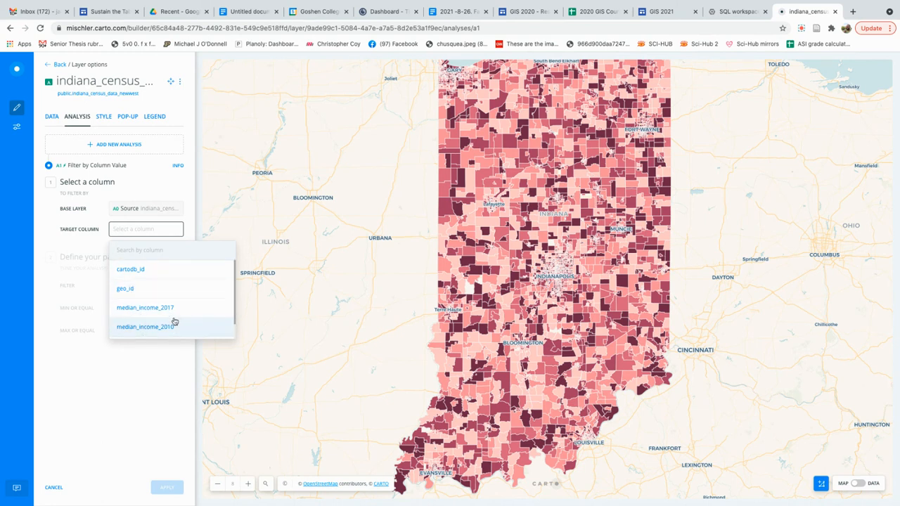
scroll(218, 317, down, 1)
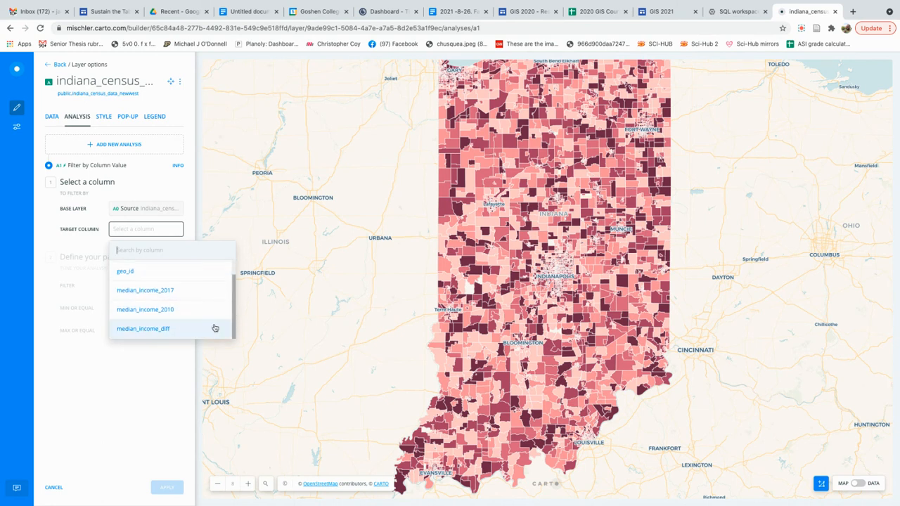
click(145, 328)
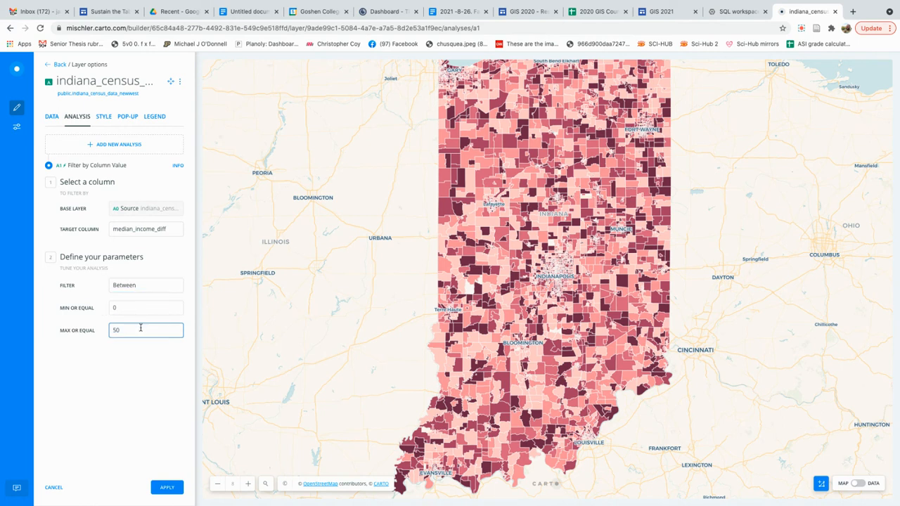
click(135, 289)
scroll(232, 318, down, 1)
scroll(235, 326, down, 1)
click(173, 346)
drag(142, 313, 82, 309)
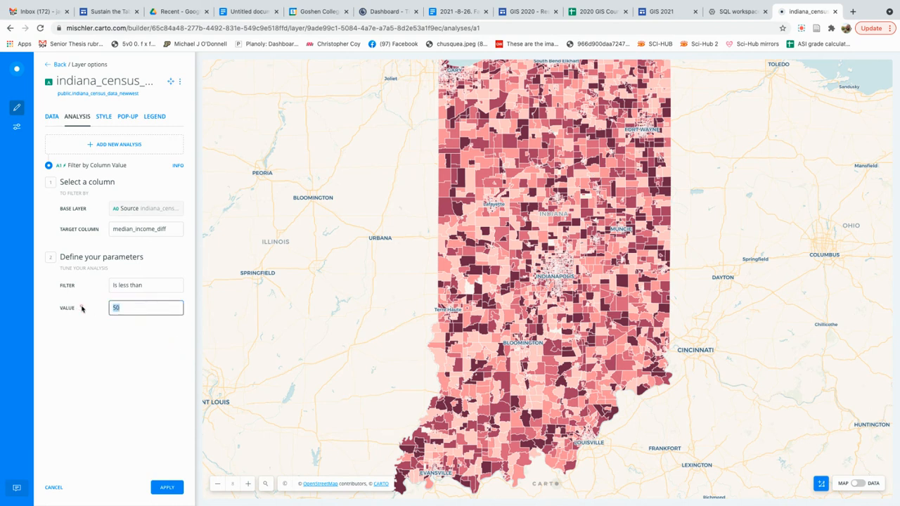
text(0)
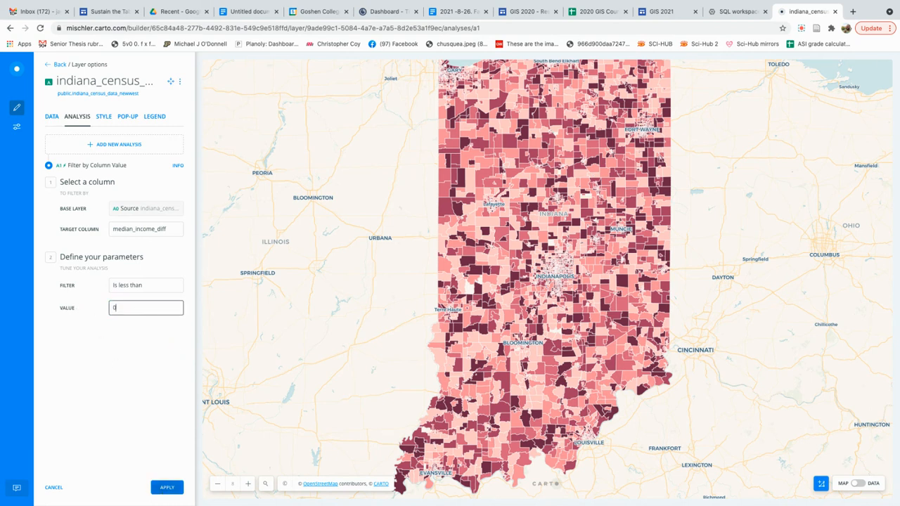
click(161, 487)
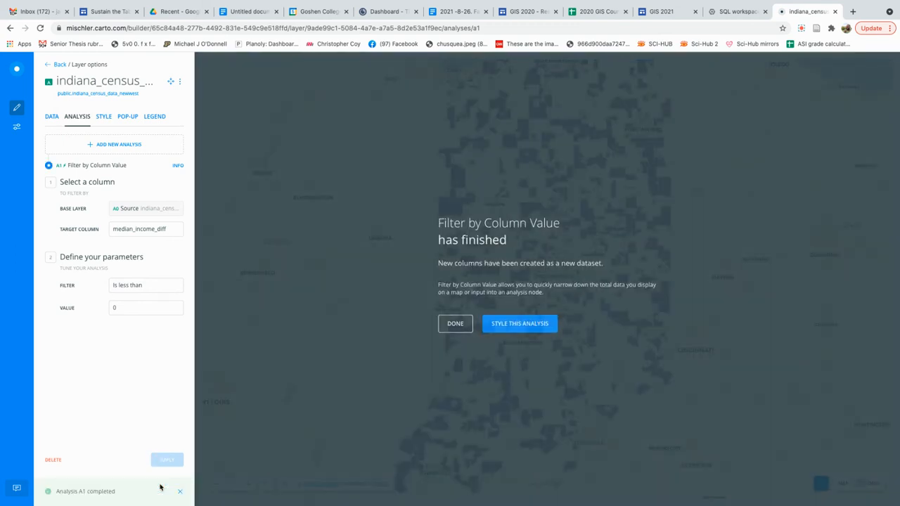
click(453, 325)
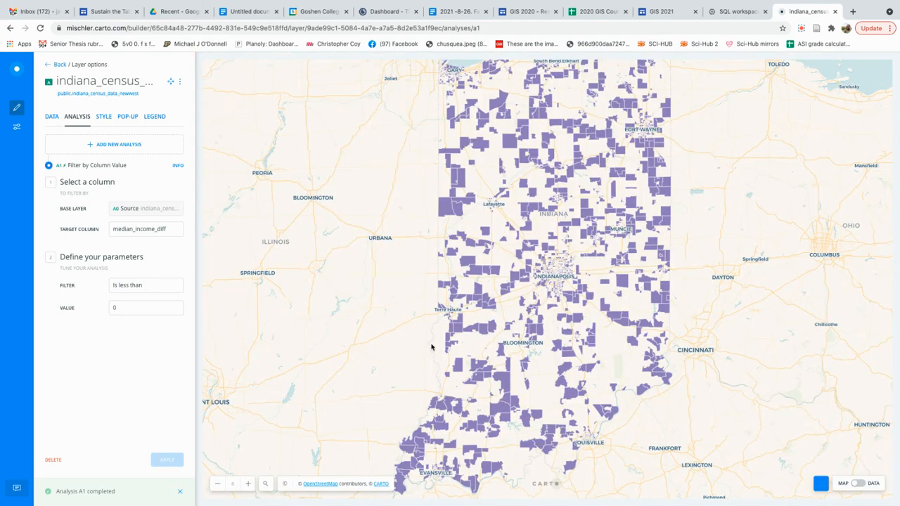
Step: Try to pull the Filter by Column Value analysis out of the Indiana census layer into a separate layer
click(59, 65)
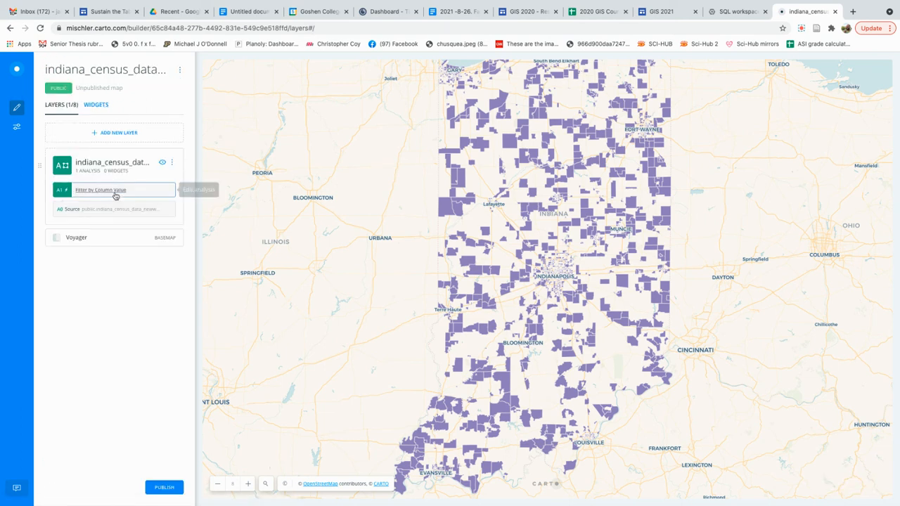
drag(107, 192, 100, 338)
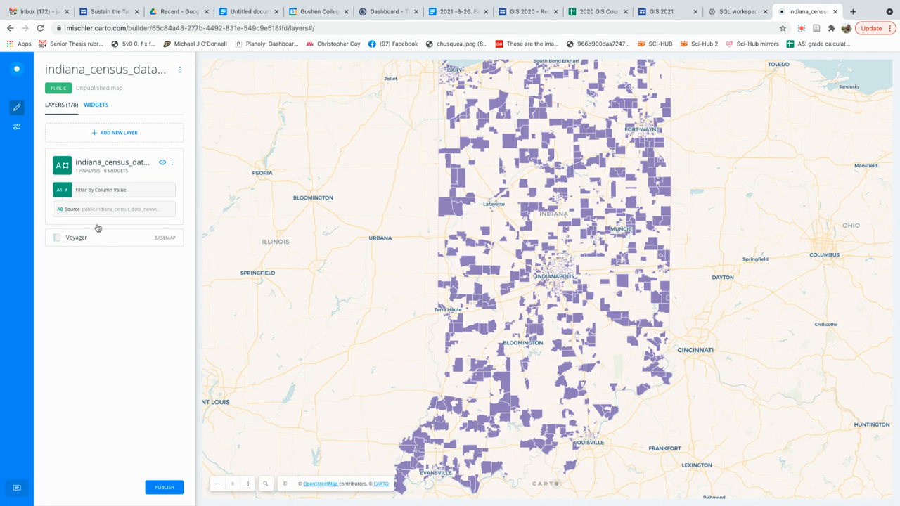
drag(101, 190, 88, 172)
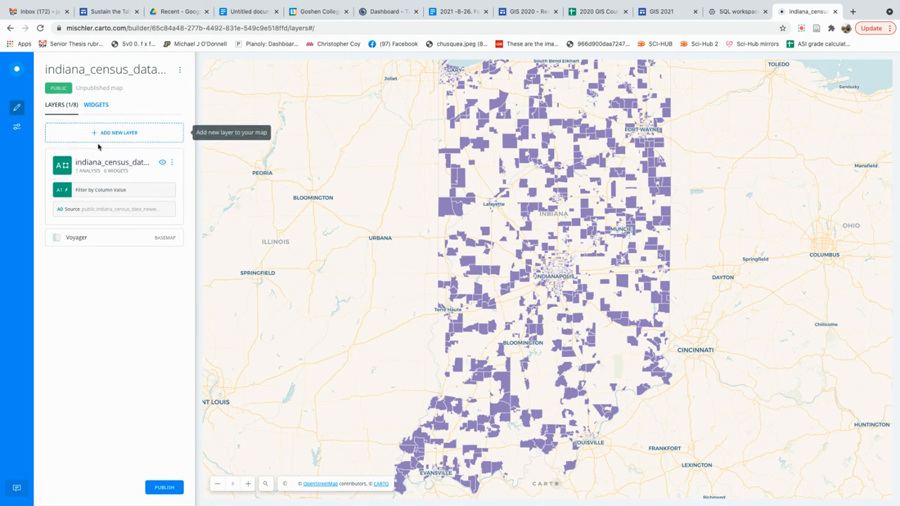
drag(110, 195, 113, 161)
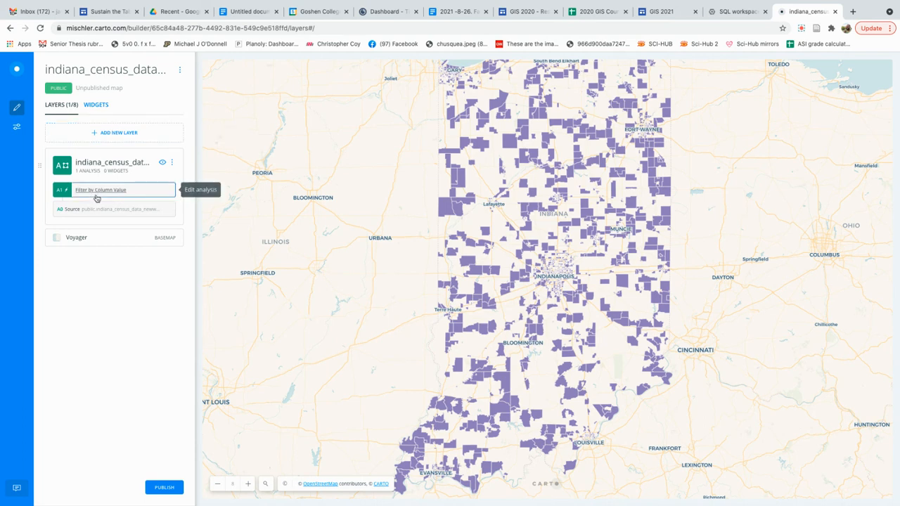
drag(97, 200, 85, 338)
drag(126, 192, 137, 322)
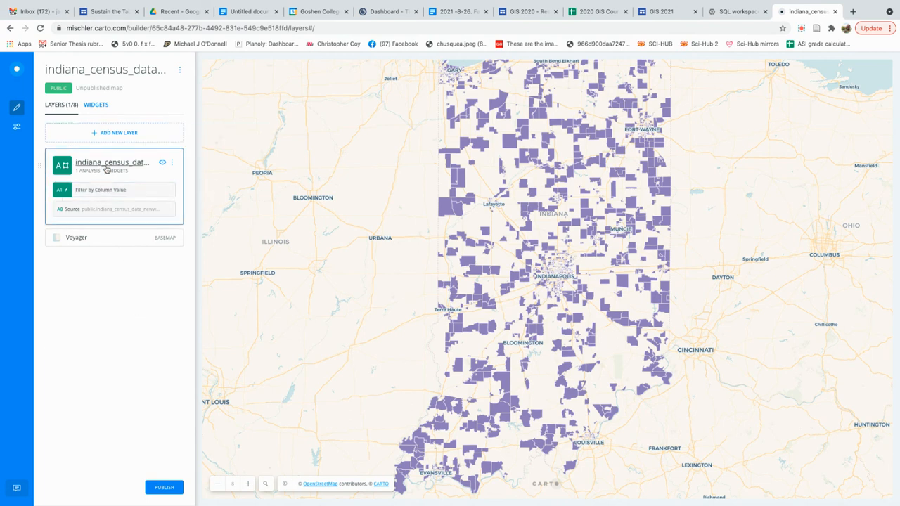
drag(84, 191, 68, 419)
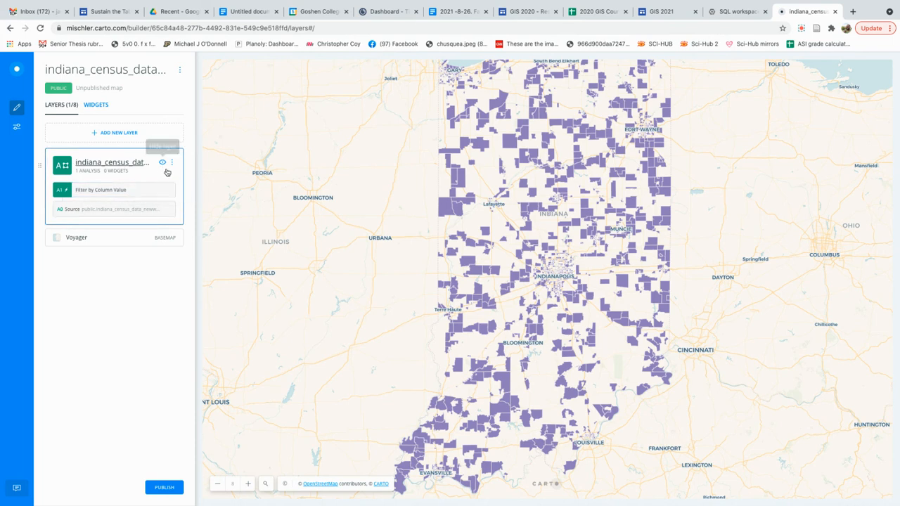
Step: Color the filtered block group polygons by median_income_diff and reverse the color ramp so the lowest values are darkest
click(109, 191)
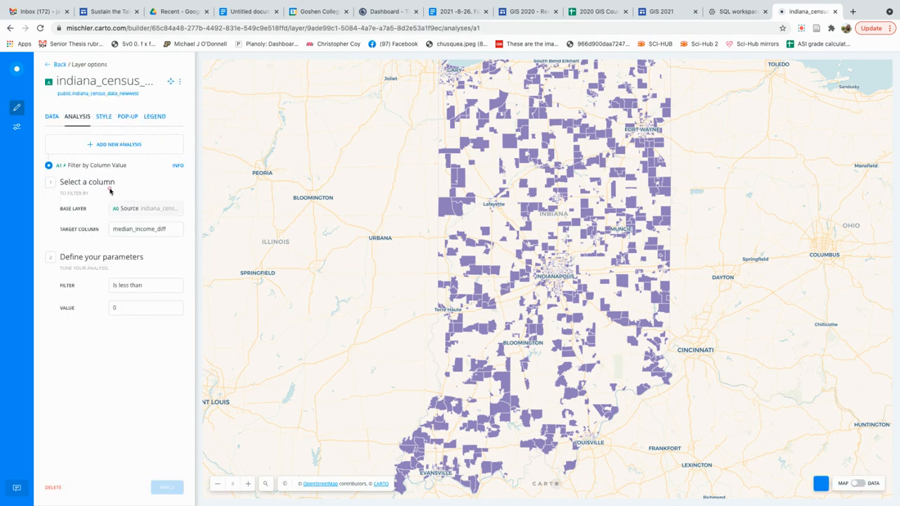
click(103, 118)
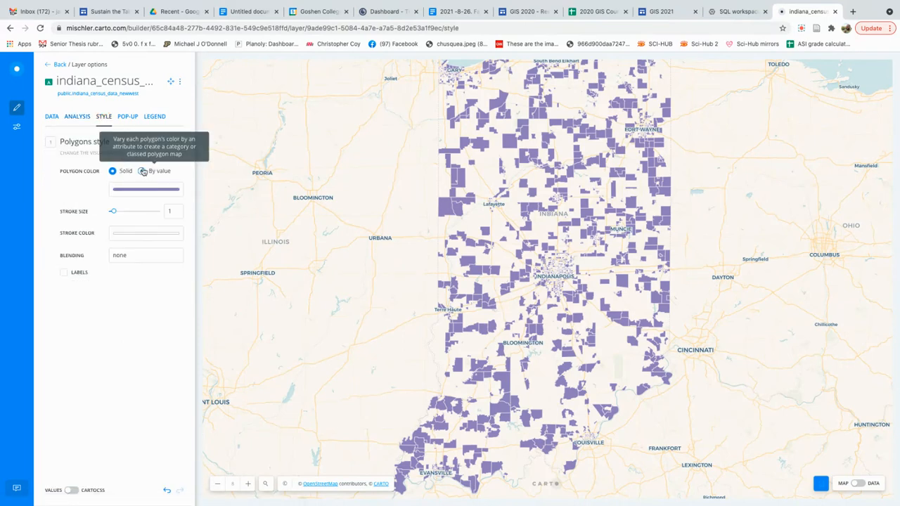
click(144, 172)
scroll(161, 267, down, 1)
click(150, 286)
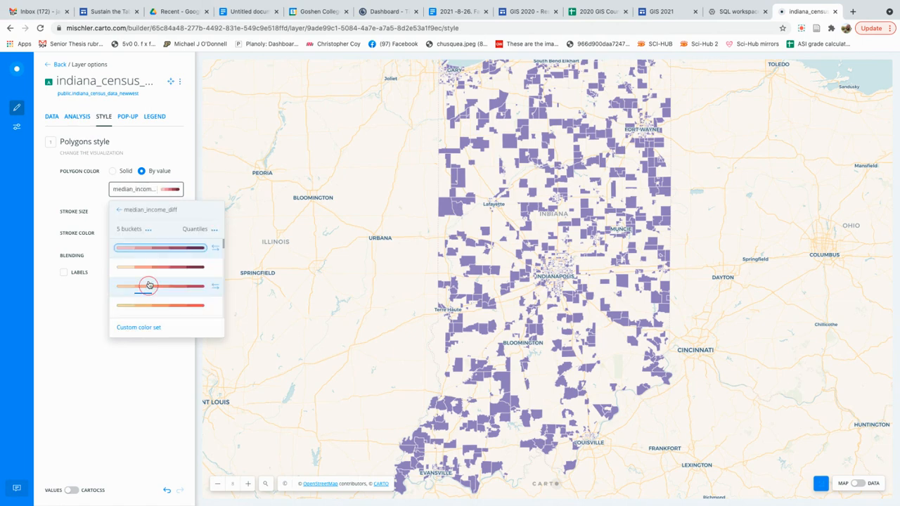
click(216, 249)
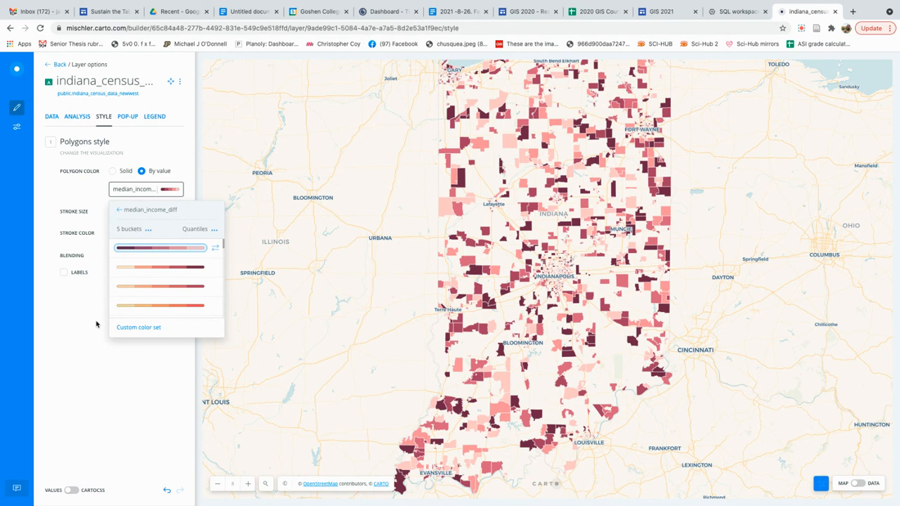
click(102, 411)
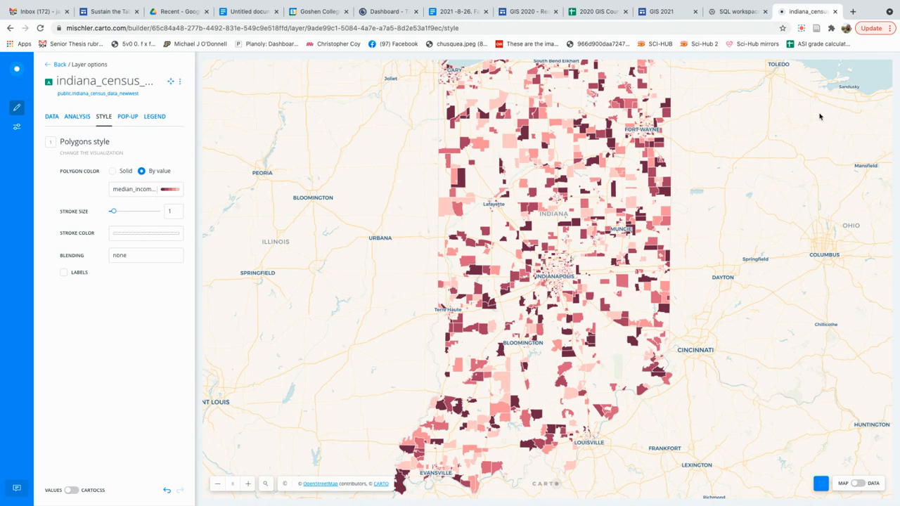
click(802, 30)
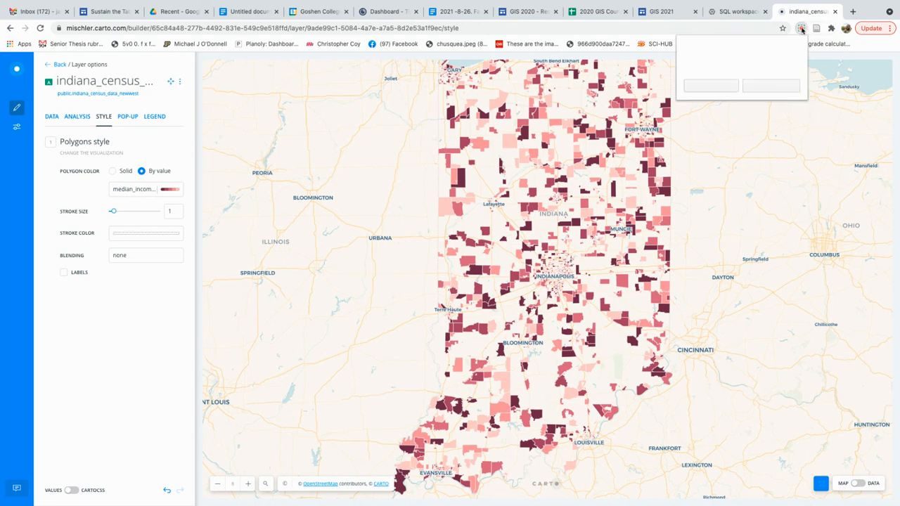